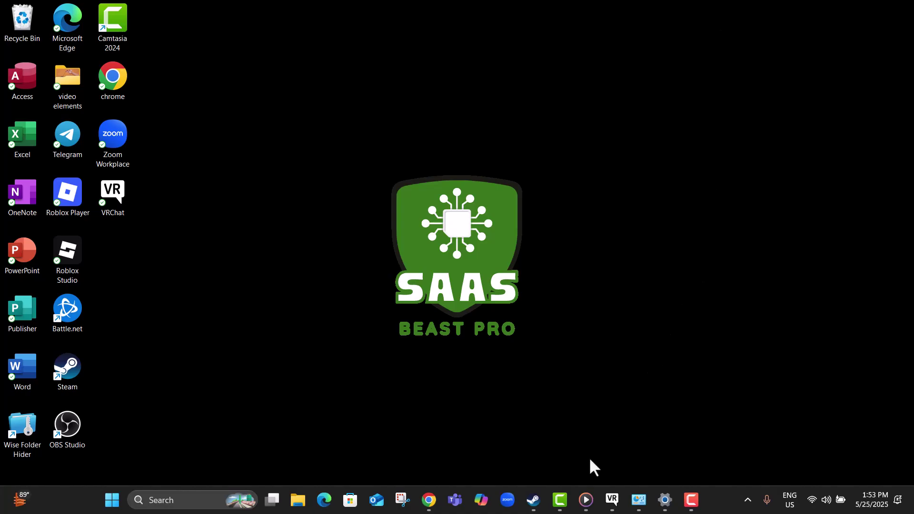
- Bring up Steam and open the VRChat entry in its game Library
click(534, 500)
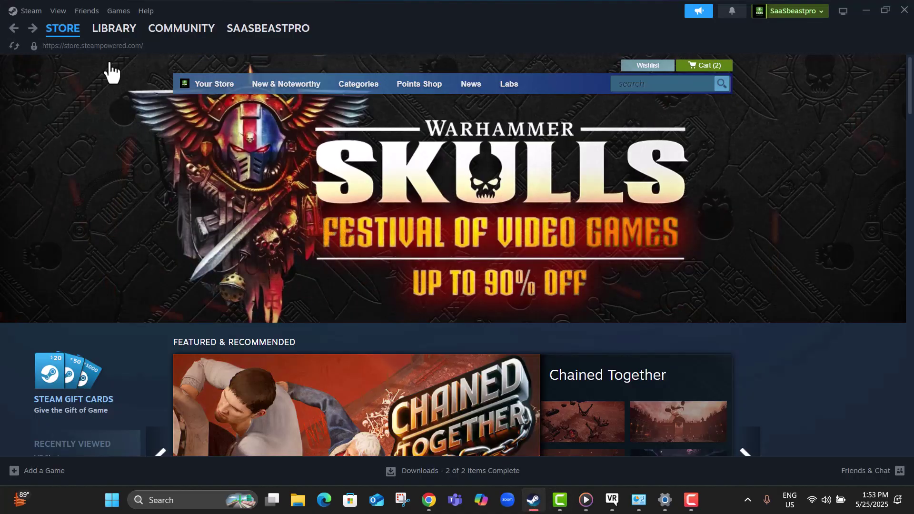
click(118, 33)
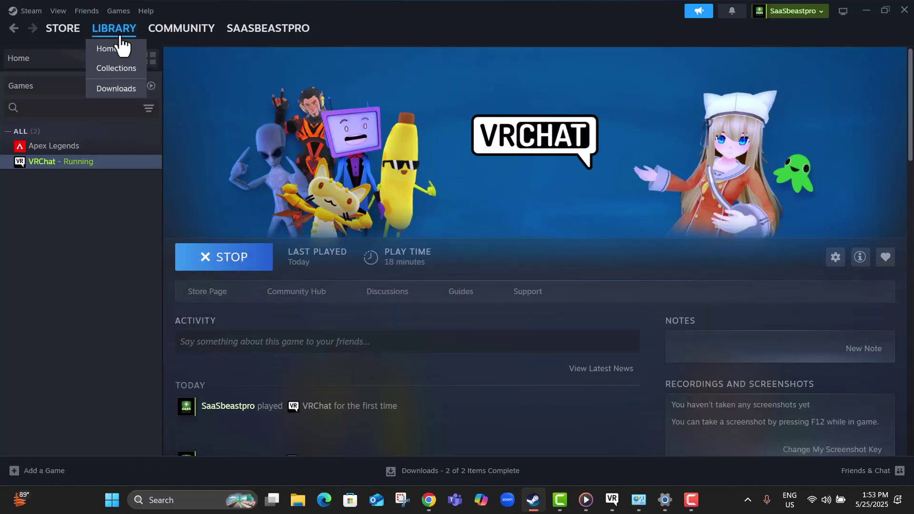
scroll(355, 369, down, 10)
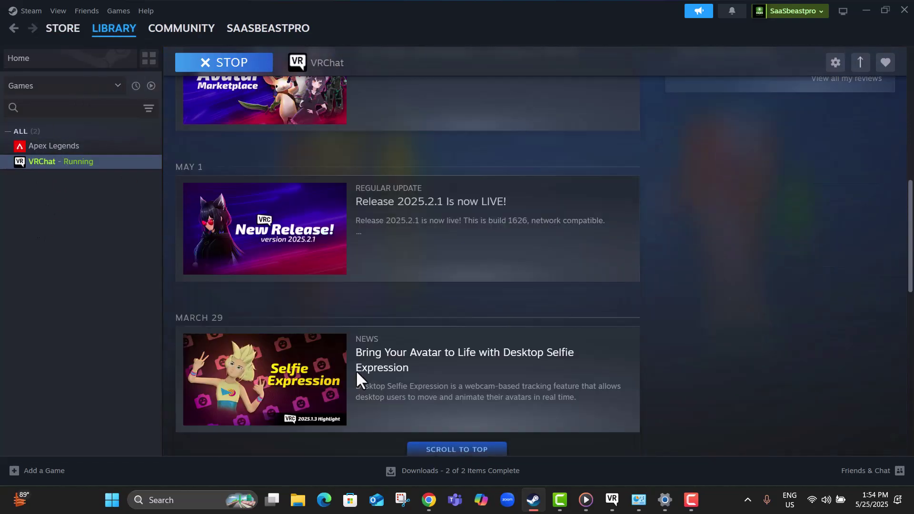
scroll(355, 369, down, 5)
scroll(356, 369, up, 15)
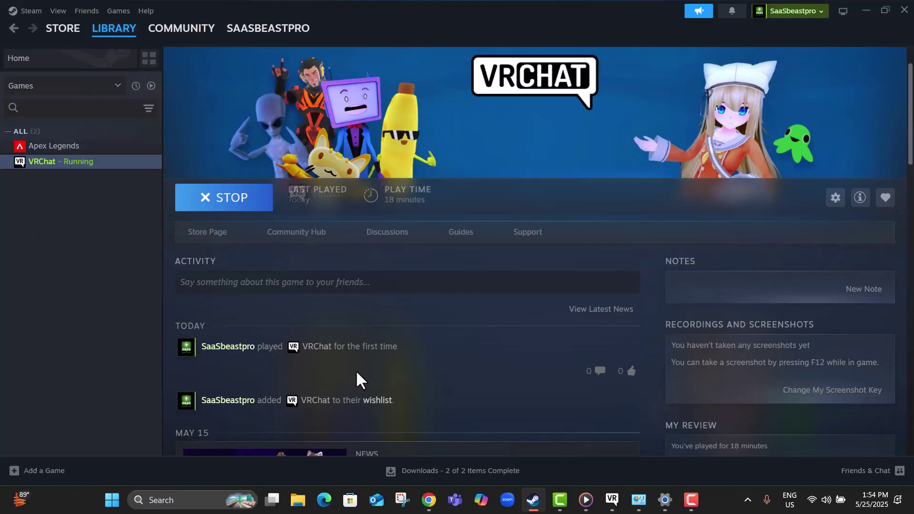
scroll(355, 370, up, 2)
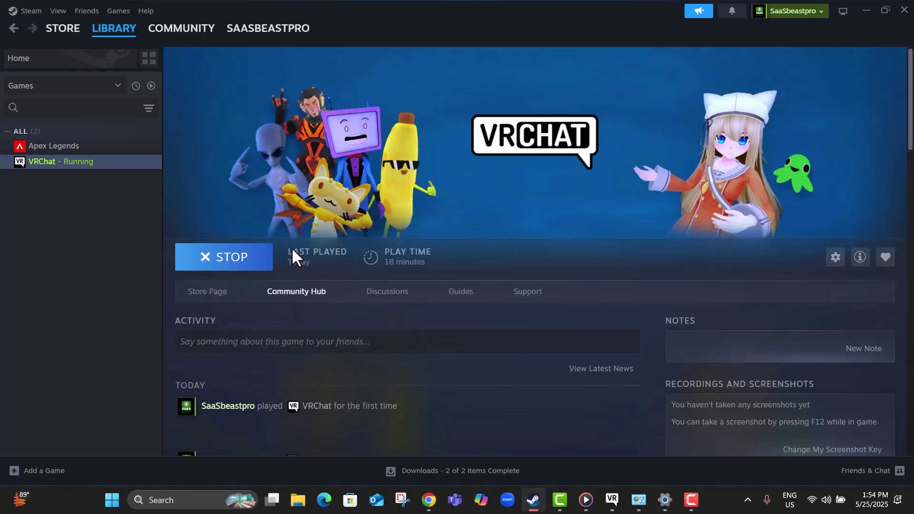
- Verify the integrity of VRChat's game files from its Installed Files properties
right_click(95, 168)
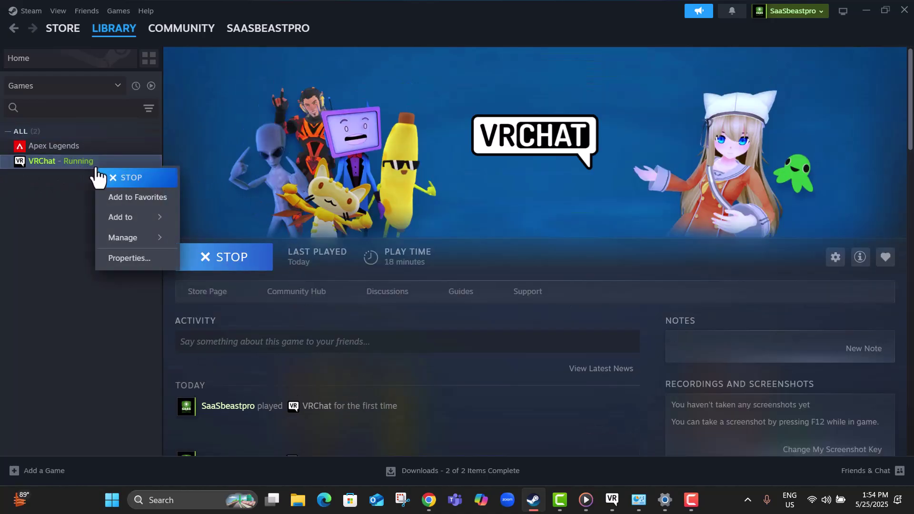
click(128, 259)
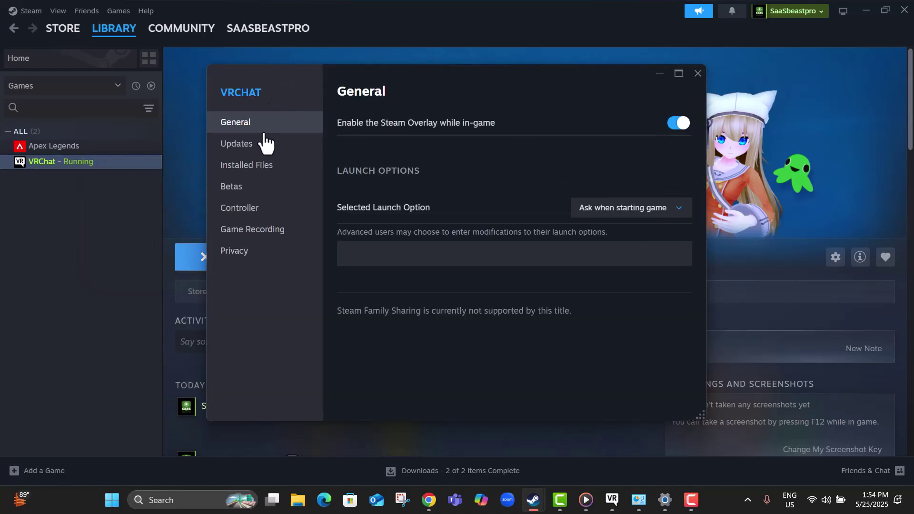
click(261, 183)
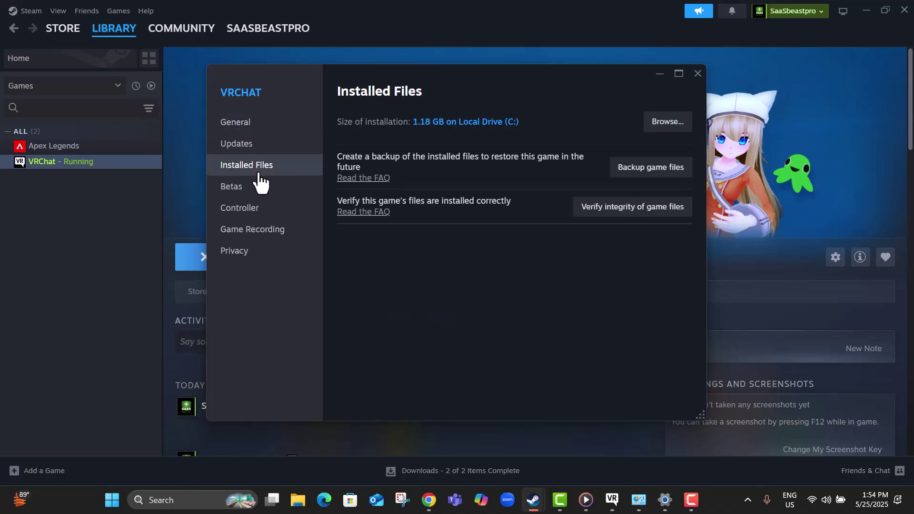
click(626, 213)
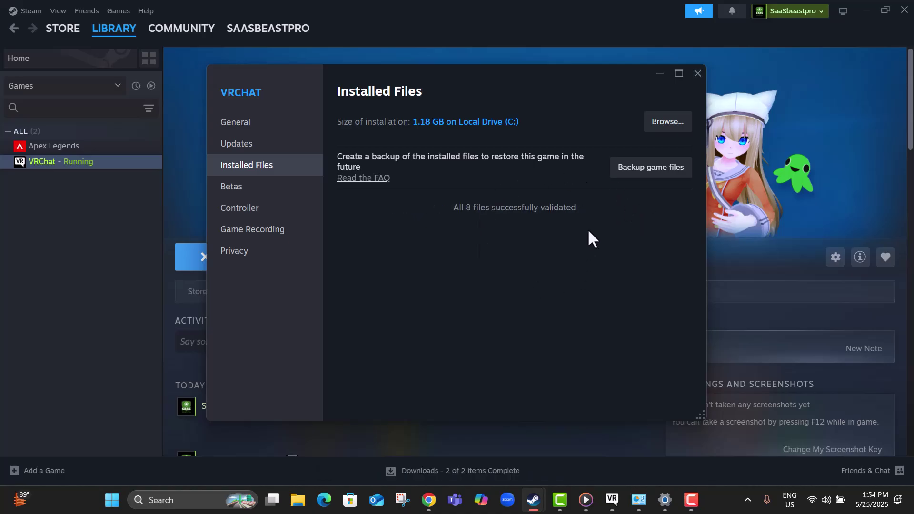
- Close VRChat's properties and bring the running VRChat game window to the front
click(696, 80)
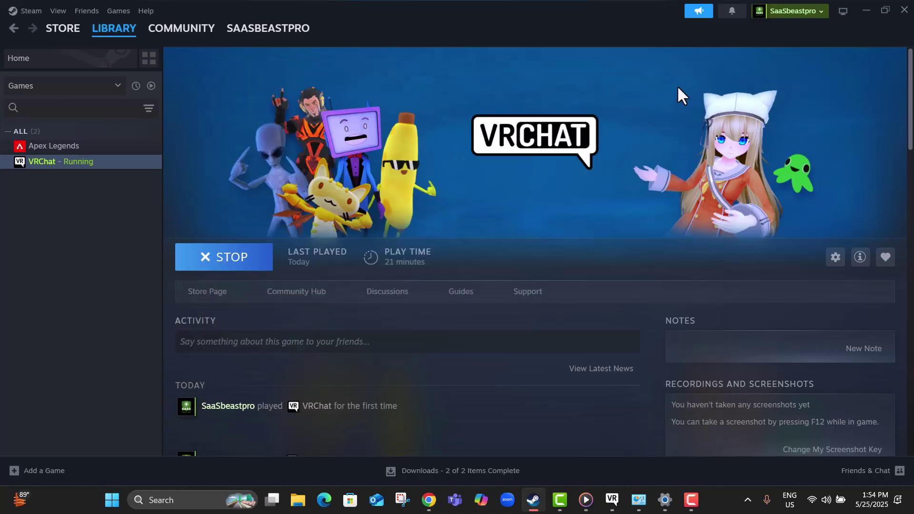
right_click(114, 165)
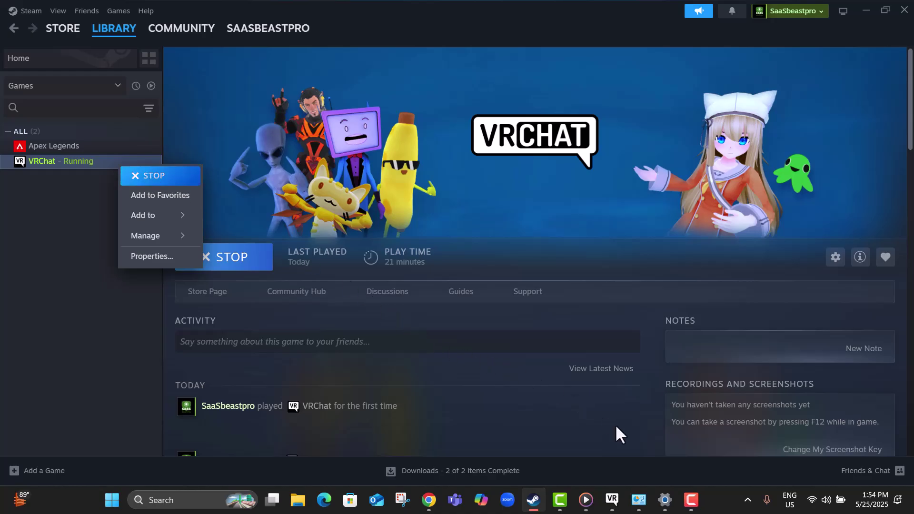
click(610, 490)
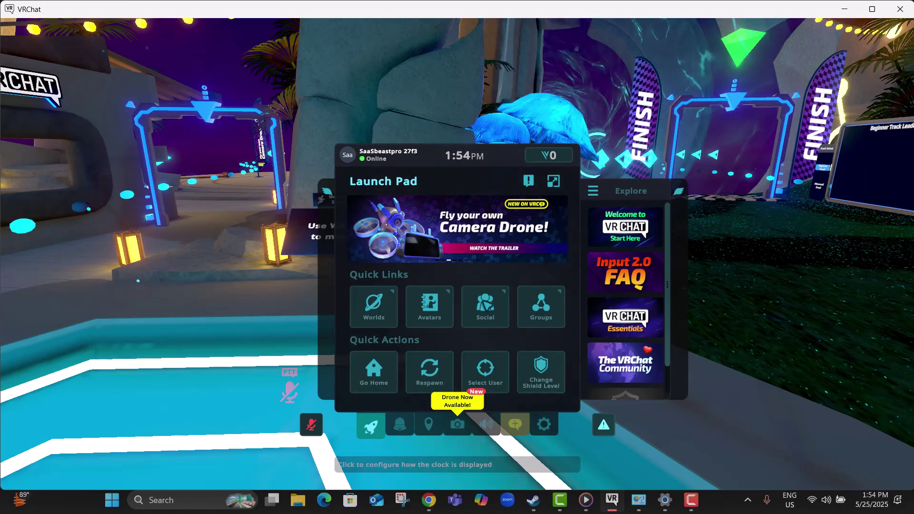
- Expand the Launch Pad into the Main Menu and open Settings at the Debug section
click(554, 181)
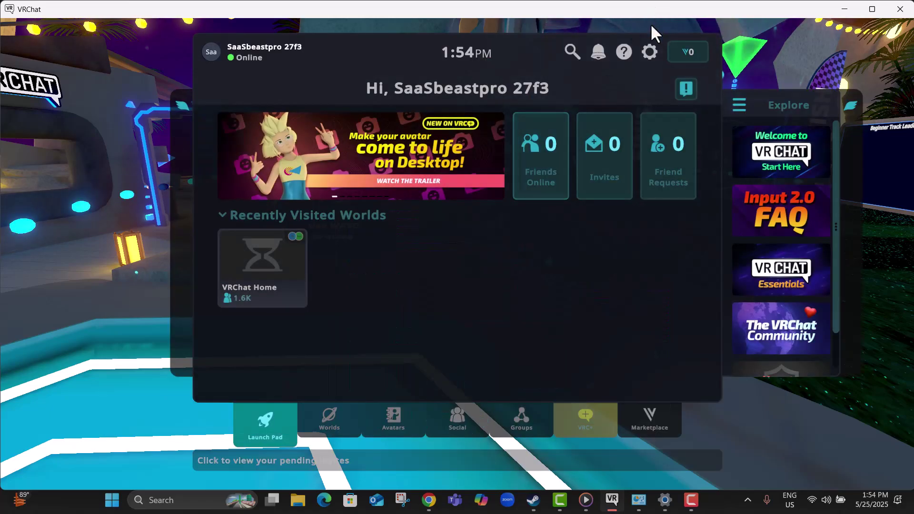
click(649, 53)
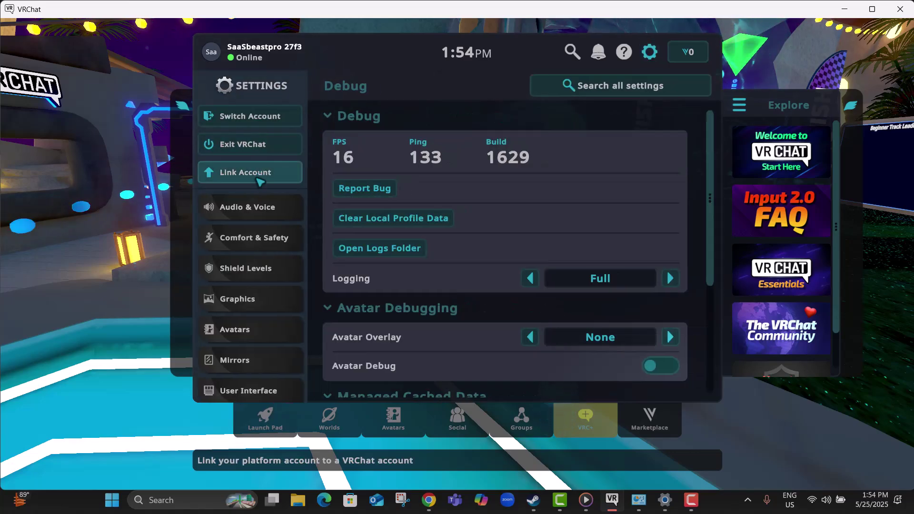
scroll(277, 320, down, 2)
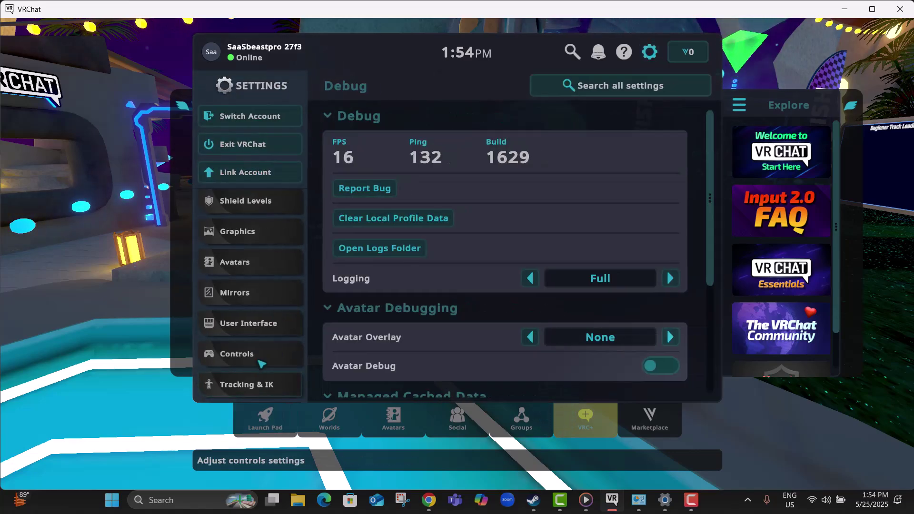
scroll(261, 361, down, 2)
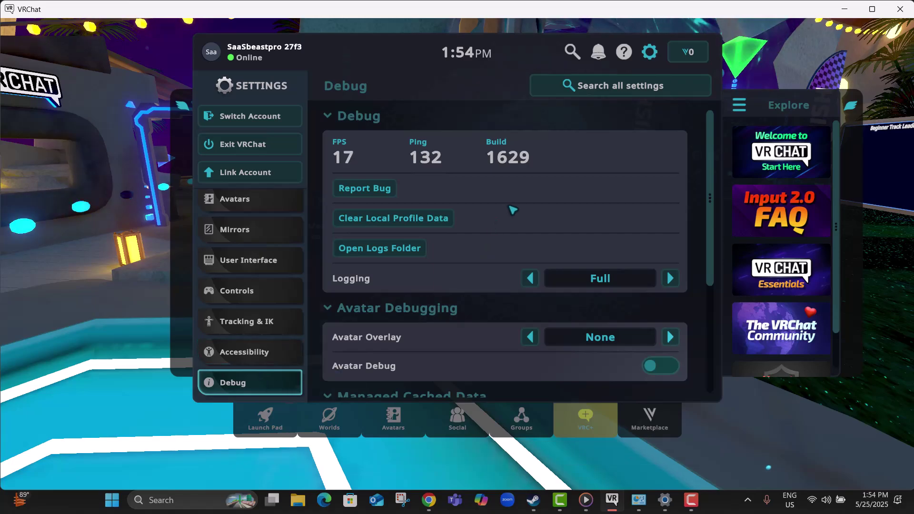
- Clear the texture cache, local avatar data and 127.05 MB content cache, confirming each with YES
scroll(564, 197, down, 4)
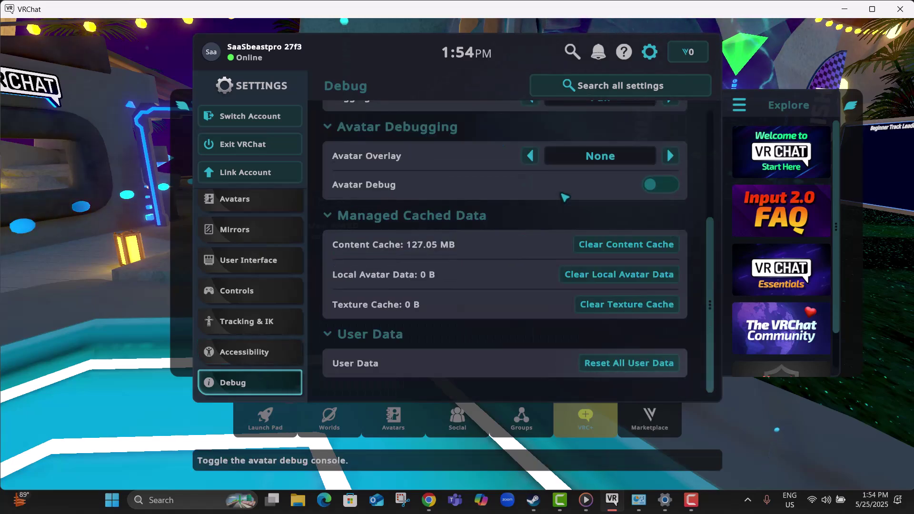
click(632, 302)
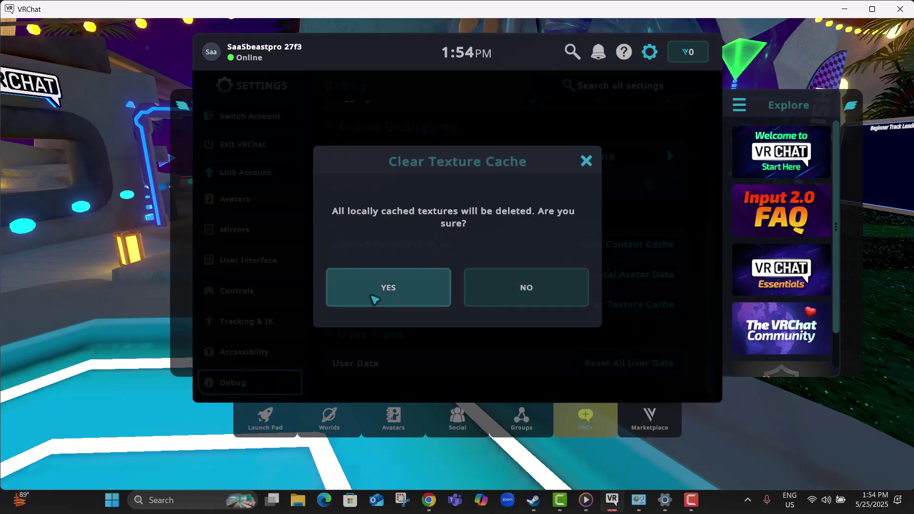
click(376, 297)
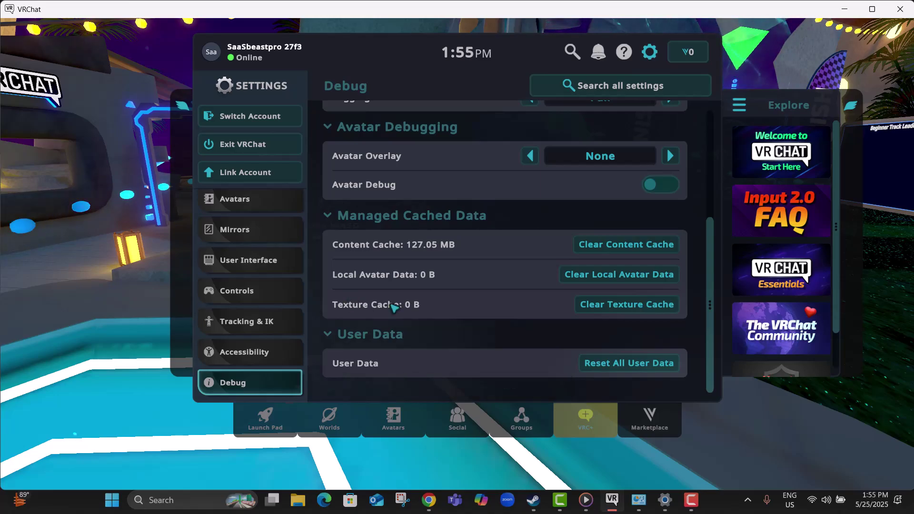
click(590, 275)
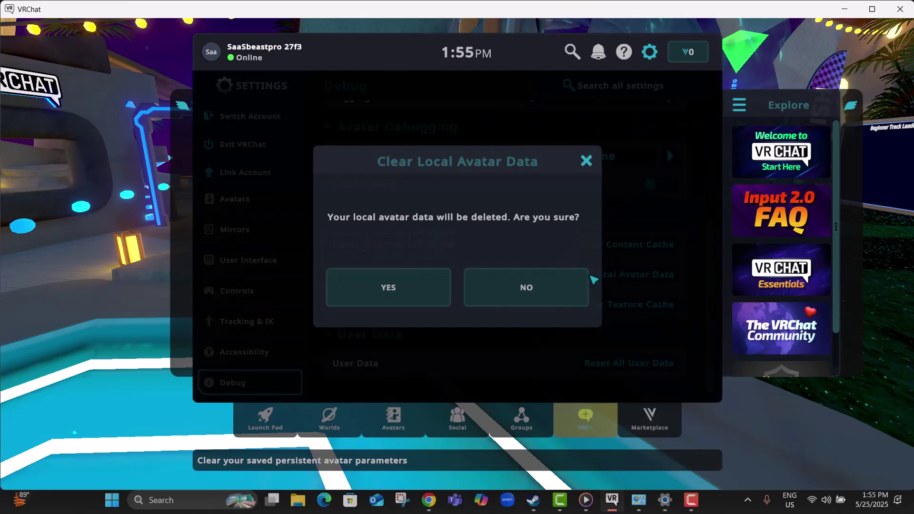
click(388, 290)
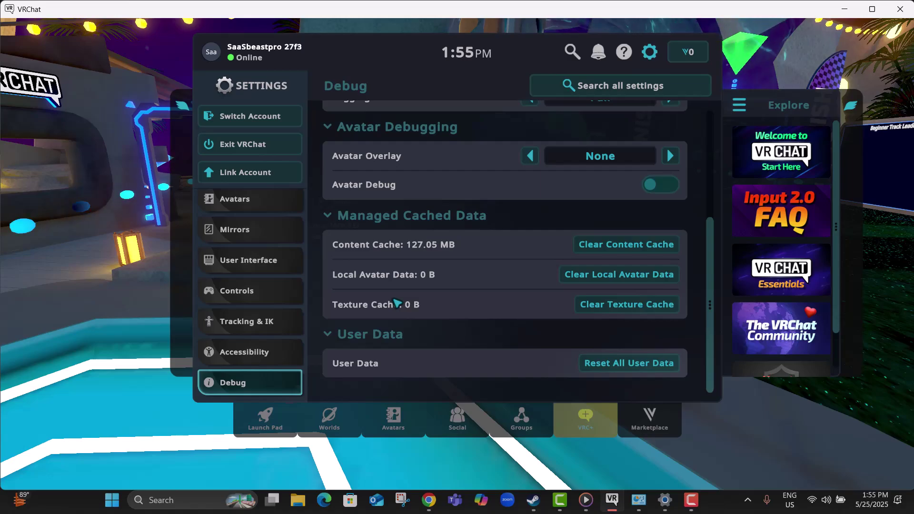
click(638, 245)
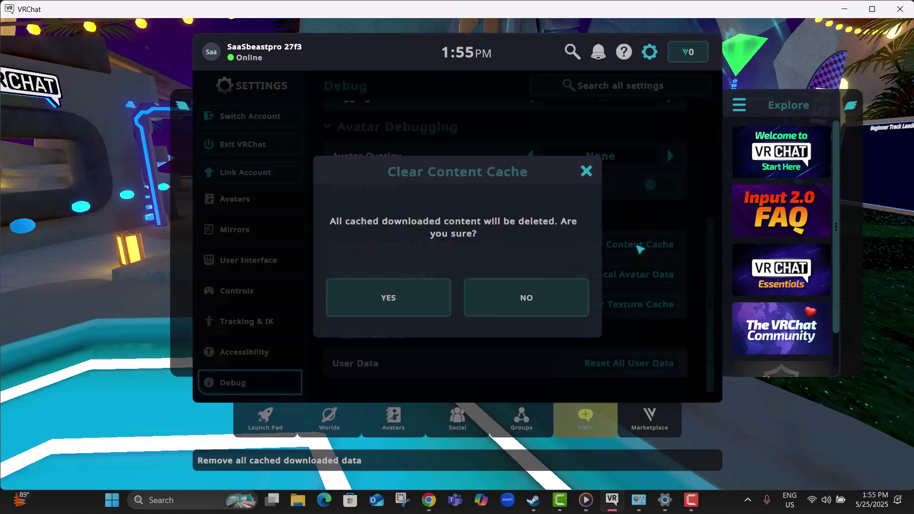
click(387, 290)
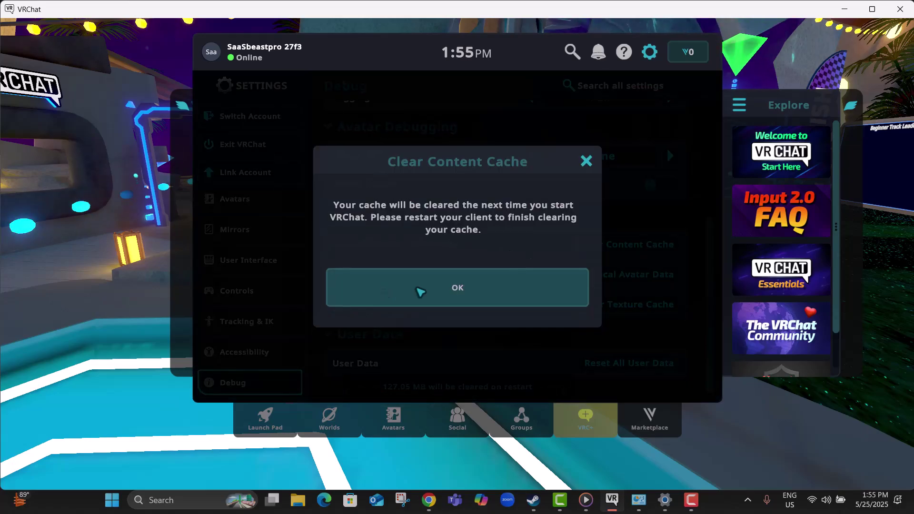
click(421, 290)
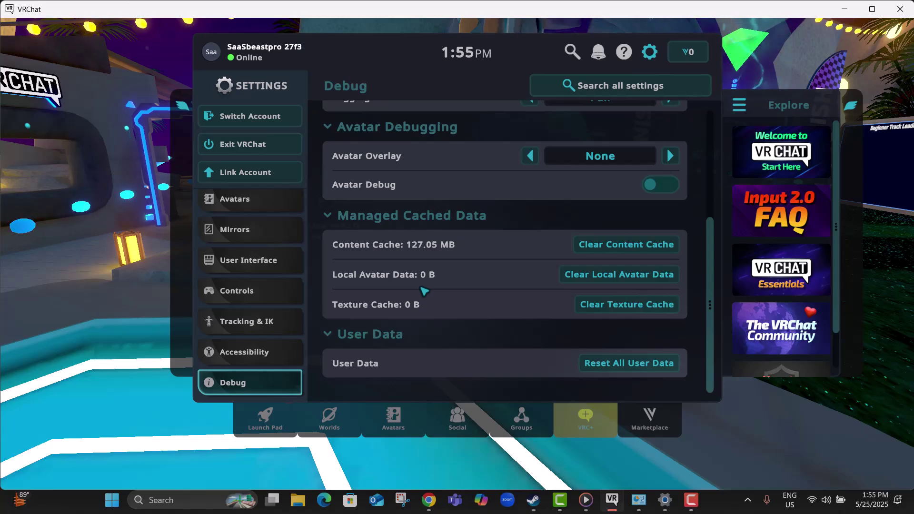
scroll(424, 291, up, 4)
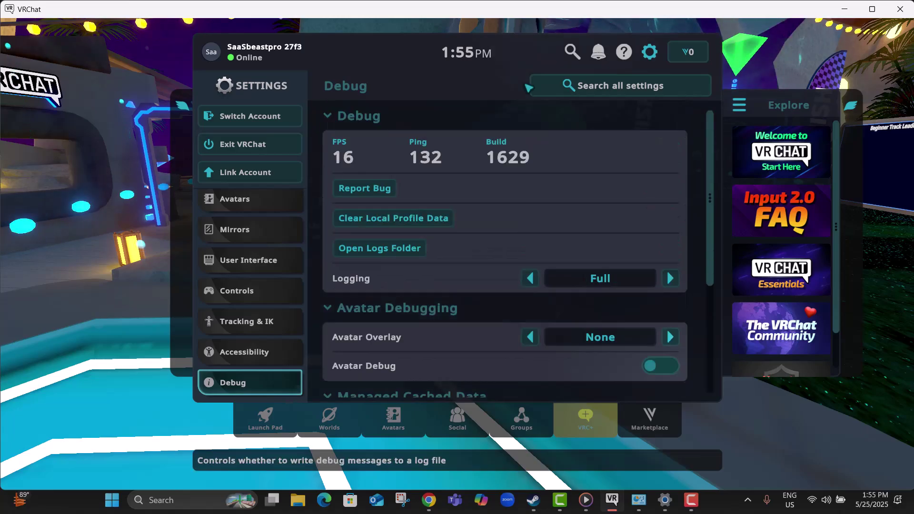
- Clear VRChat's local profile data and confirm with YES, closing VRChat
click(389, 217)
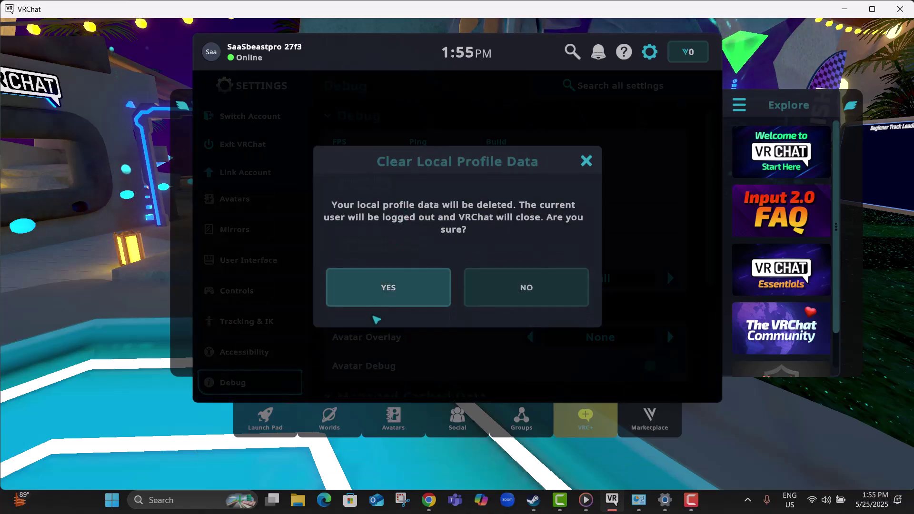
click(387, 287)
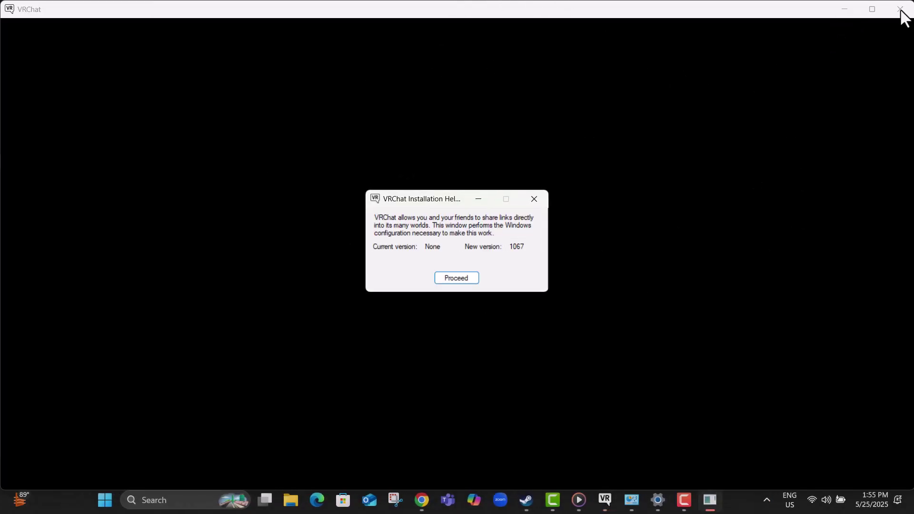
- Choose Proceed in the VRChat Installation Helper dialog
click(444, 280)
- Open Windows Defender Firewall from search, maximize it, and show its allowed apps list
click(213, 500)
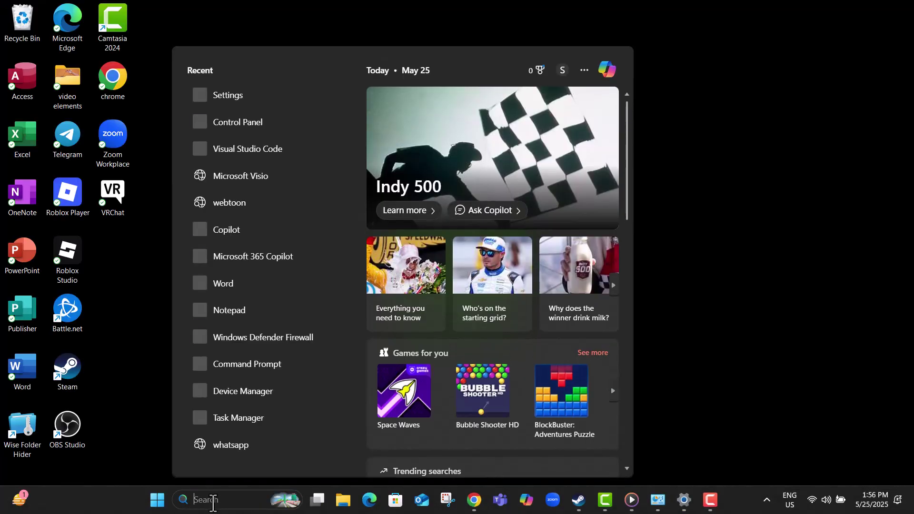
click(281, 338)
click(778, 54)
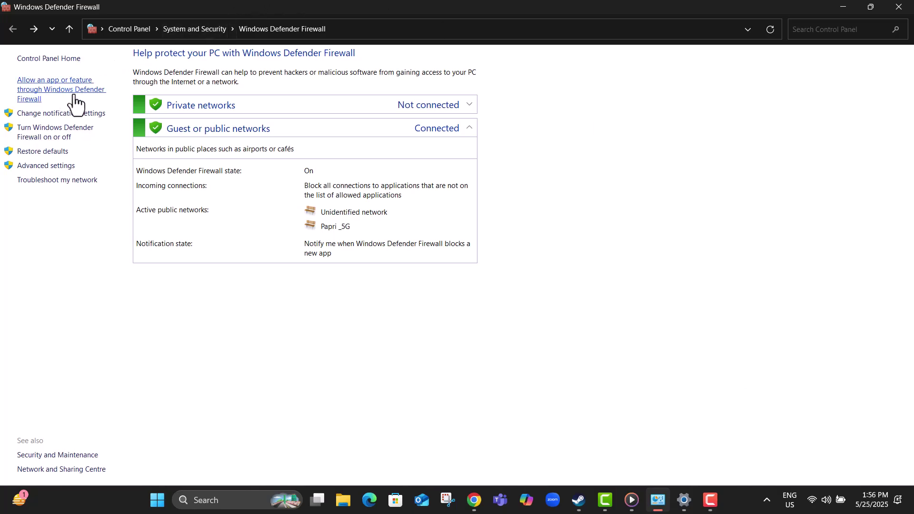
click(46, 98)
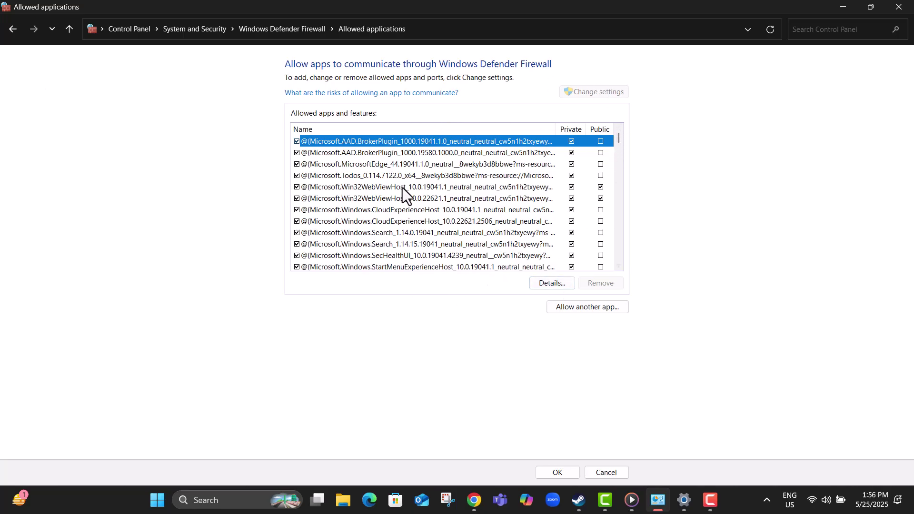
scroll(391, 198, down, 3)
scroll(391, 199, up, 3)
scroll(391, 198, down, 3)
scroll(391, 199, down, 12)
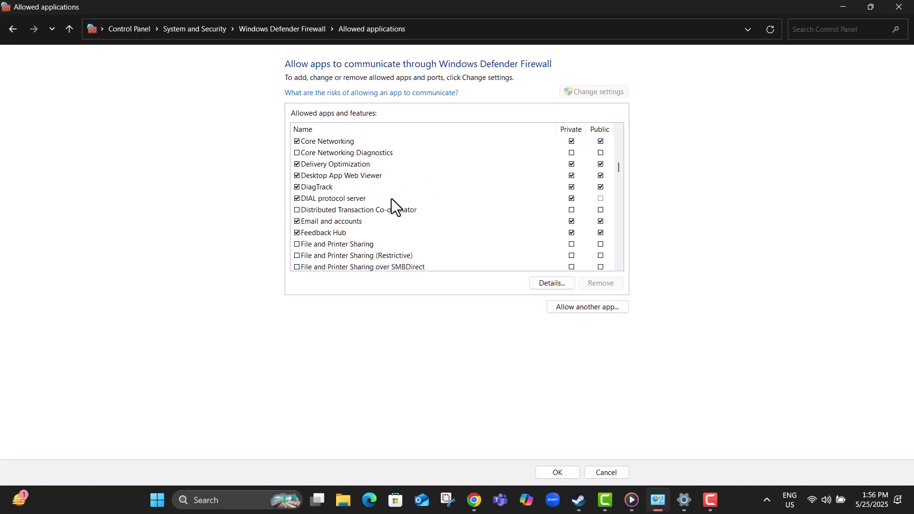
scroll(391, 198, down, 15)
scroll(398, 197, up, 3)
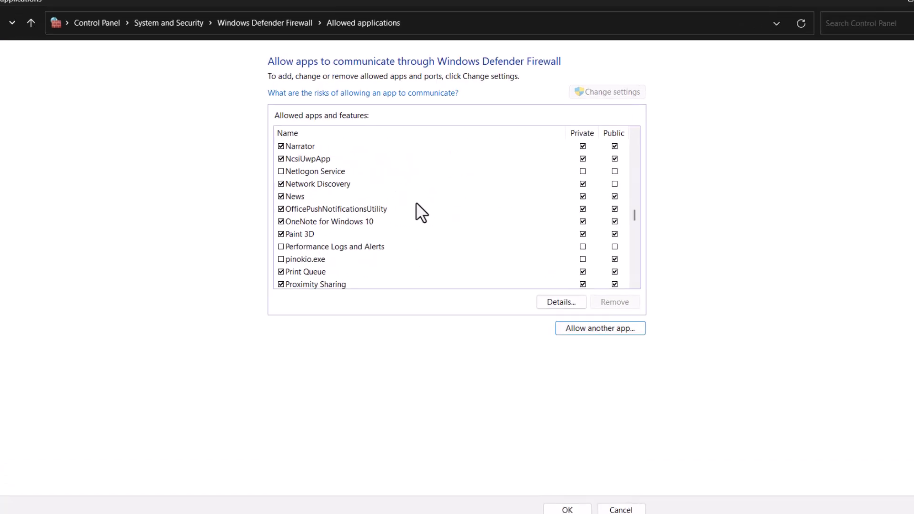
scroll(415, 204, down, 20)
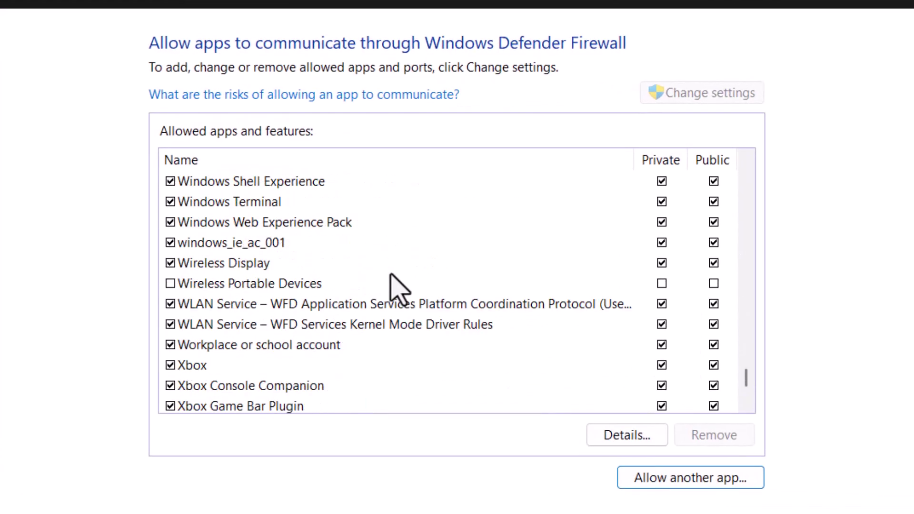
scroll(391, 275, down, 2)
scroll(390, 275, up, 8)
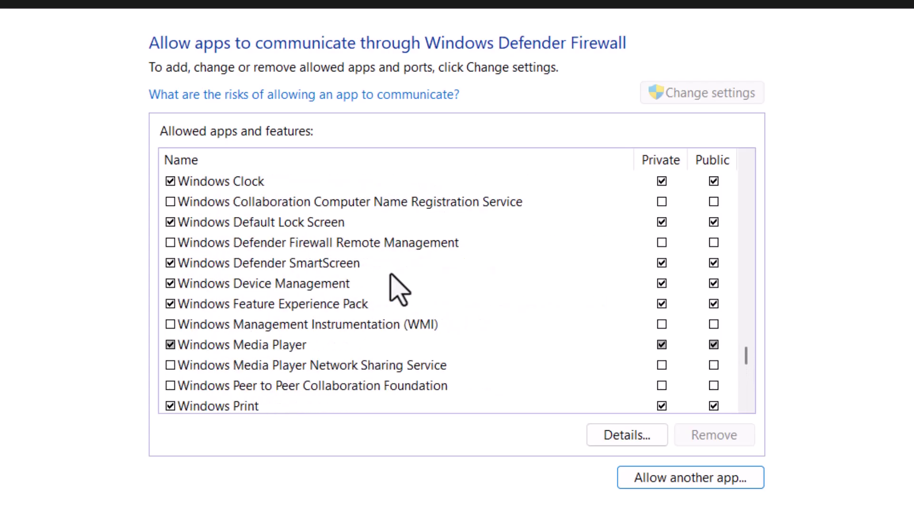
scroll(390, 275, up, 3)
scroll(387, 286, down, 1)
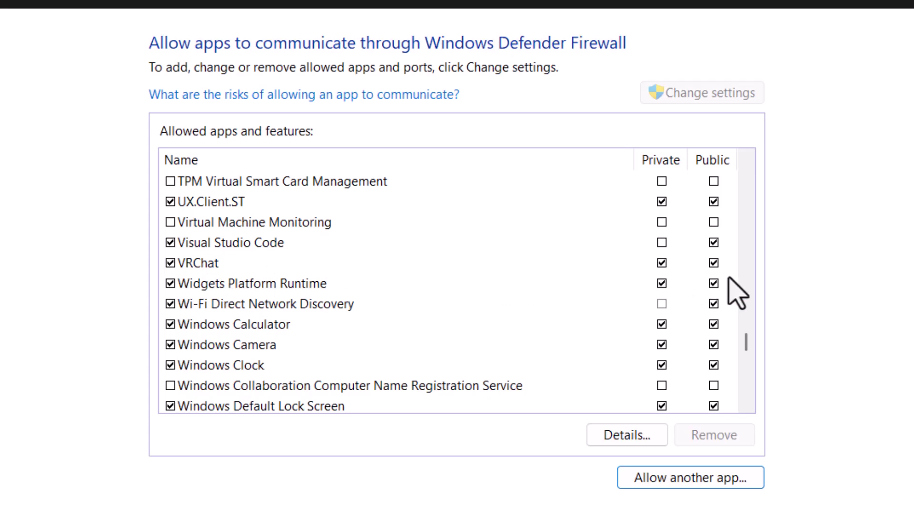
- Add VRChat.exe from steamapps\common\VRChat as another app allowed through the firewall
click(666, 483)
click(607, 473)
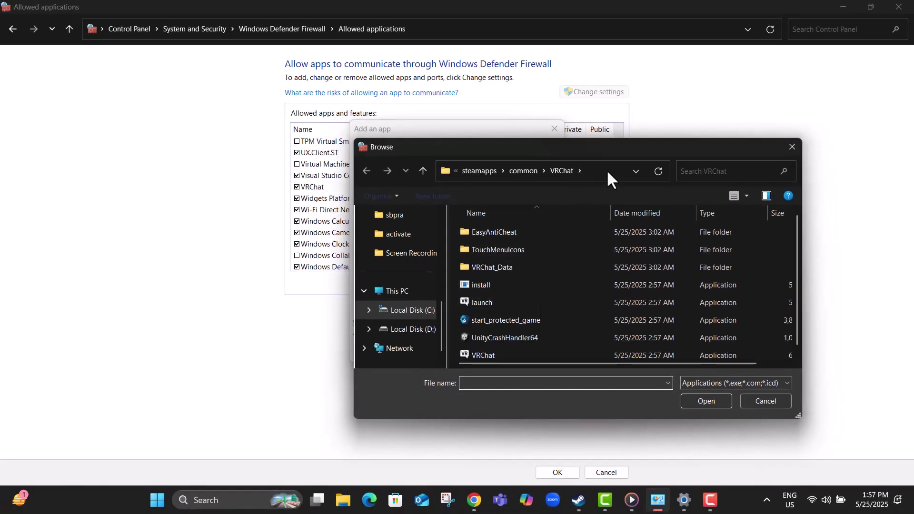
click(606, 170)
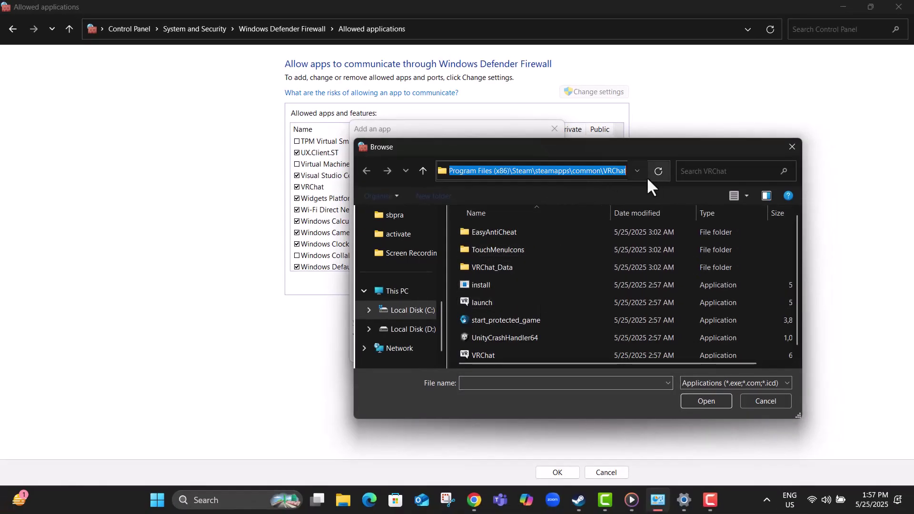
click(606, 177)
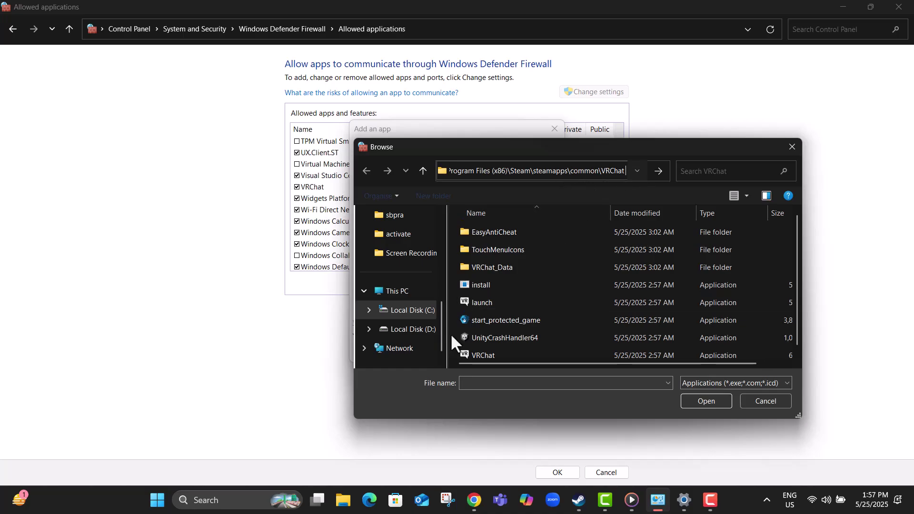
scroll(450, 333, down, 1)
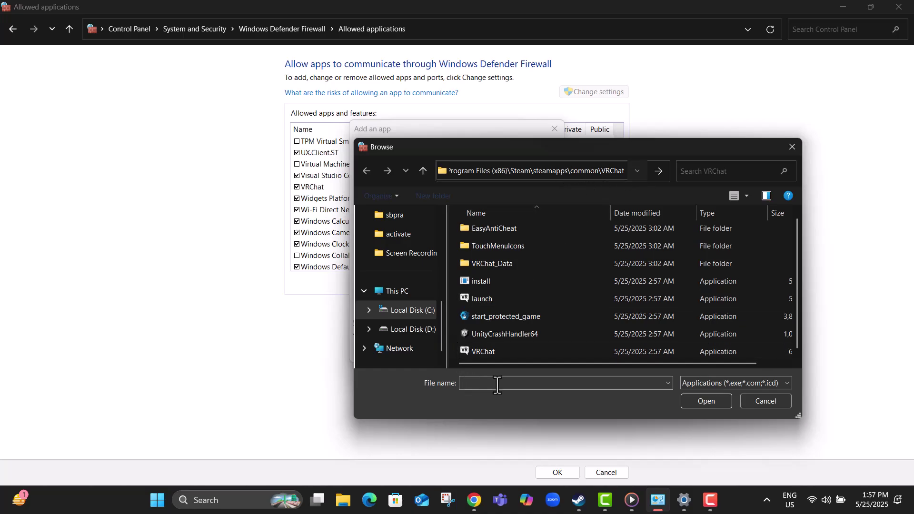
click(606, 352)
click(695, 401)
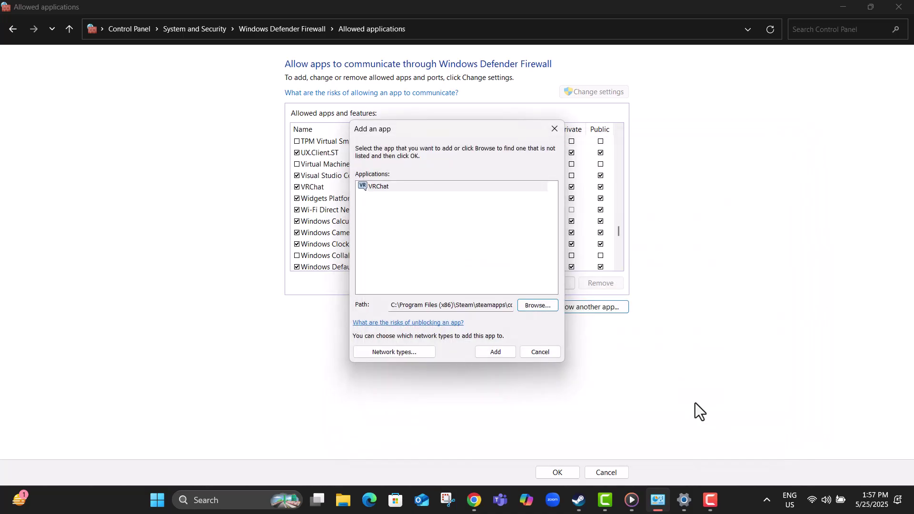
click(494, 354)
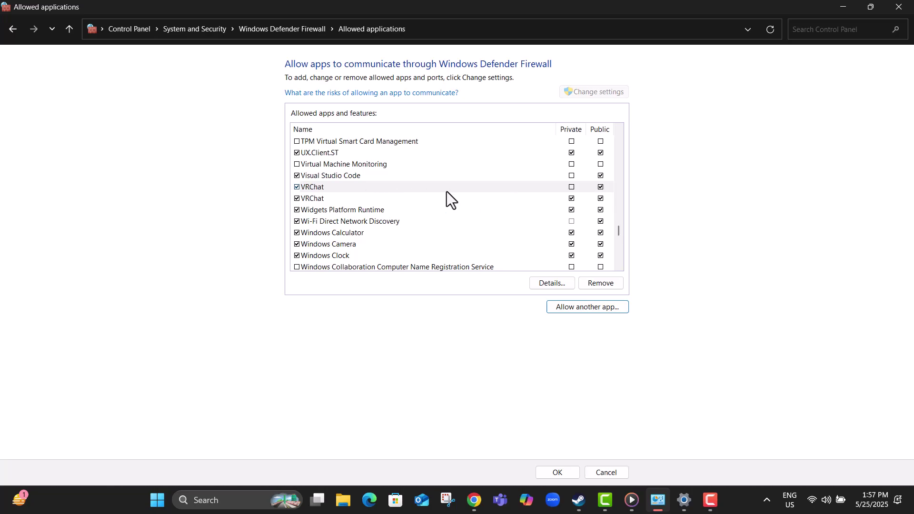
- Tick Private on the new VRChat entry so it's allowed on private and public networks
click(571, 187)
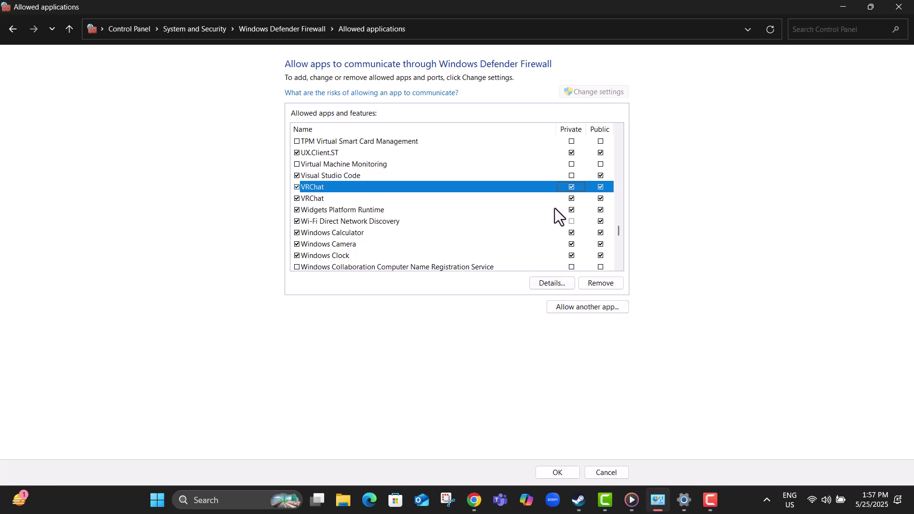
scroll(569, 234, down, 12)
scroll(569, 234, up, 4)
scroll(569, 234, up, 5)
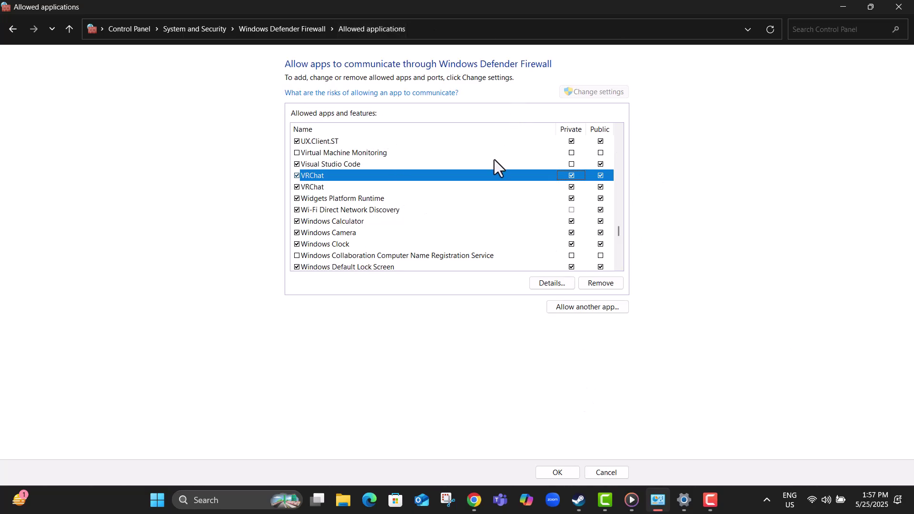
- Minimize the firewall window and check the hidden system tray icons
click(842, 7)
click(766, 499)
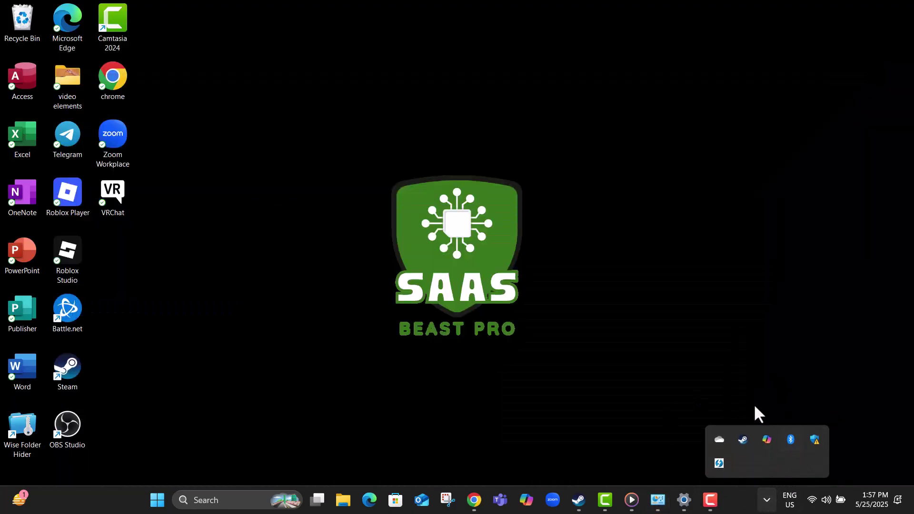
click(767, 500)
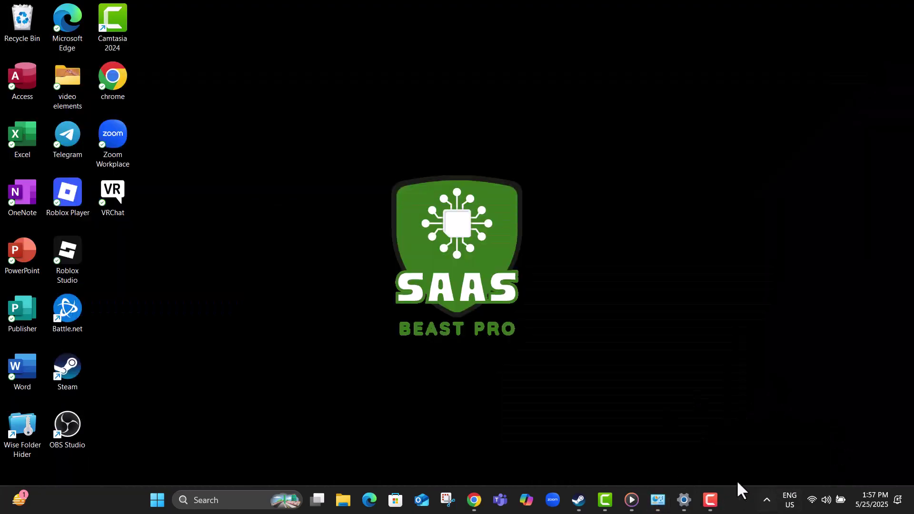
- Open the Windows Update page in Settings and review the eight available updates
click(684, 505)
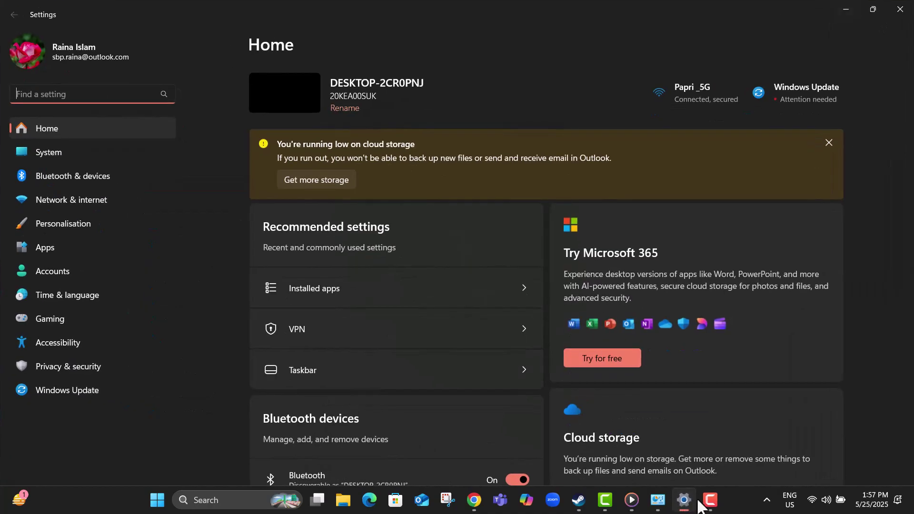
click(771, 95)
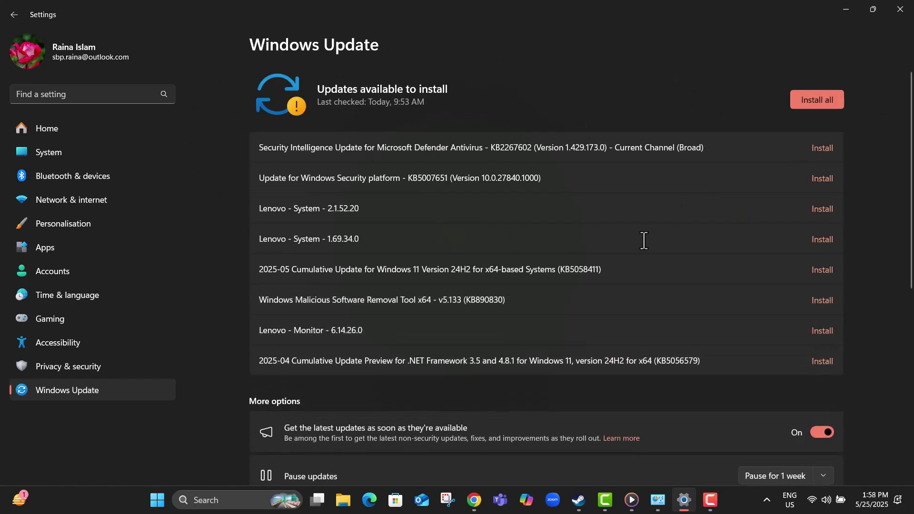
scroll(767, 243, down, 5)
scroll(763, 245, up, 5)
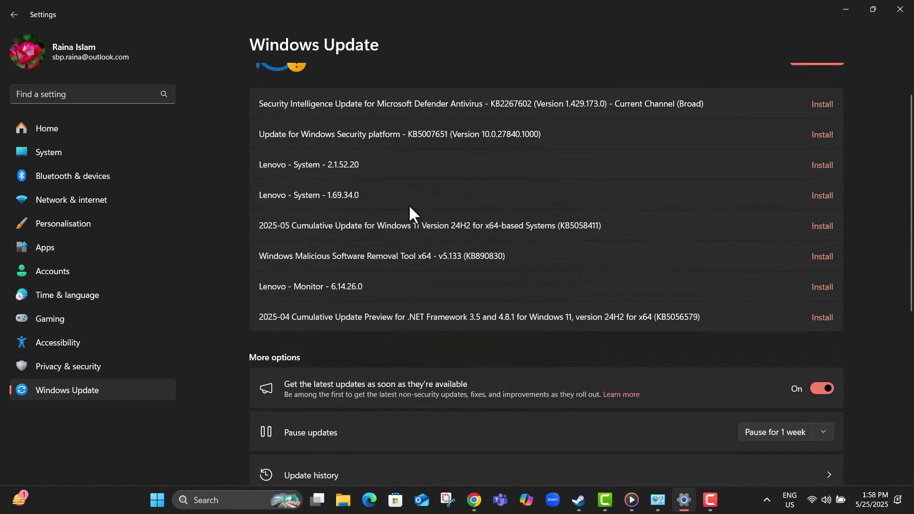
scroll(809, 100, up, 1)
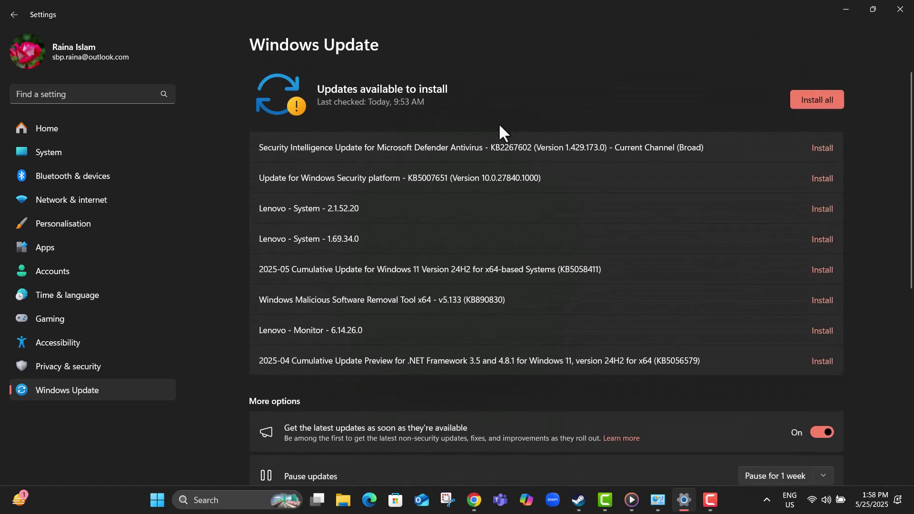
scroll(499, 126, down, 8)
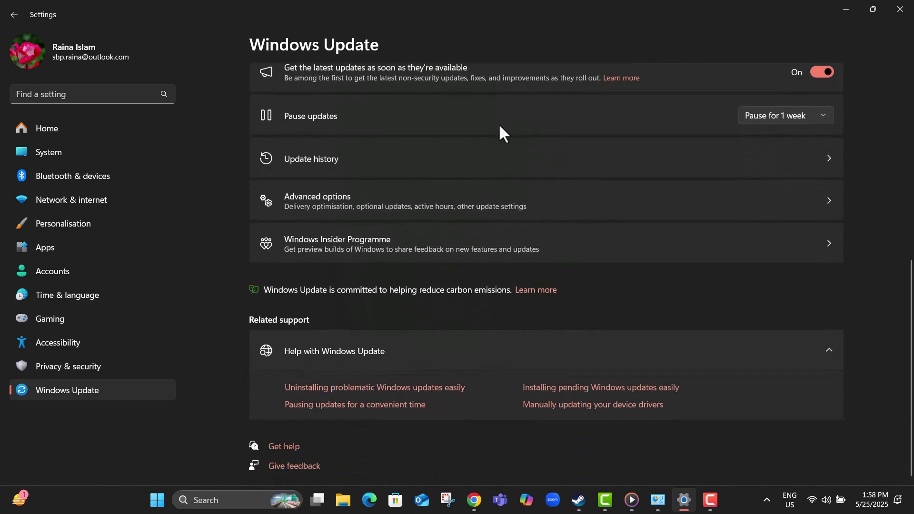
scroll(499, 124, up, 8)
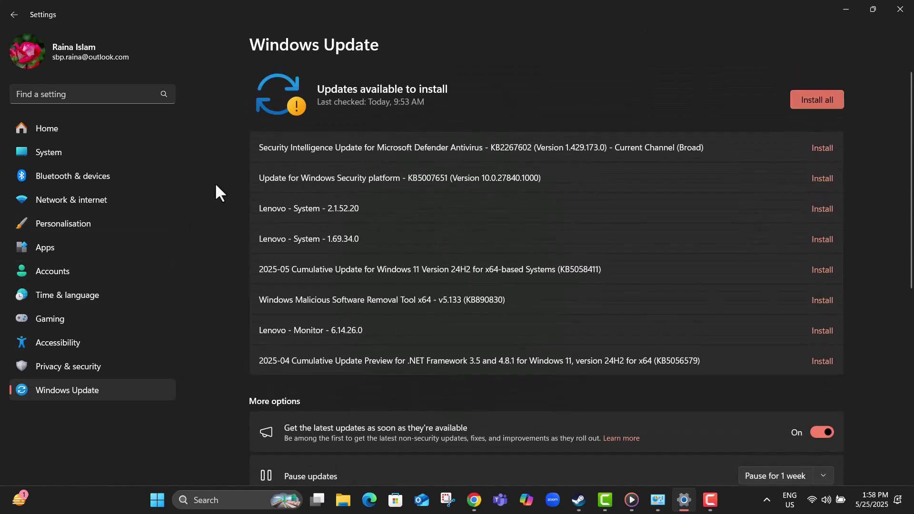
- Minimize the Settings window to bring the Windows desktop back into view
click(845, 9)
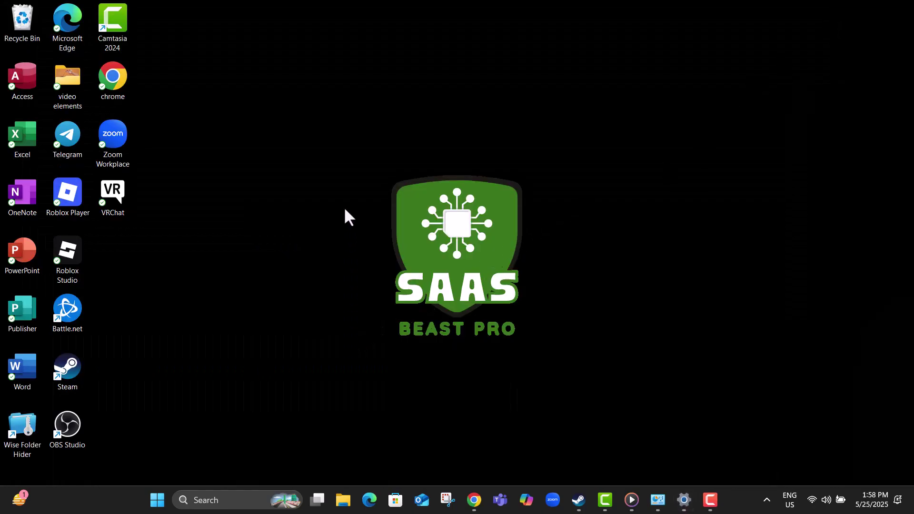